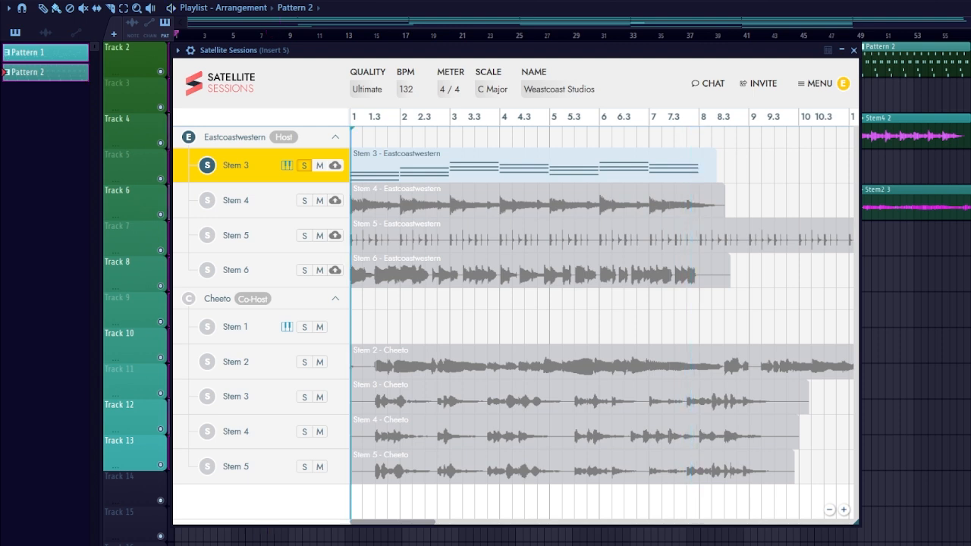
# - Solo the host's Stem 4 and Stem 5 one after the other and play them back
pyautogui.click(305, 201)
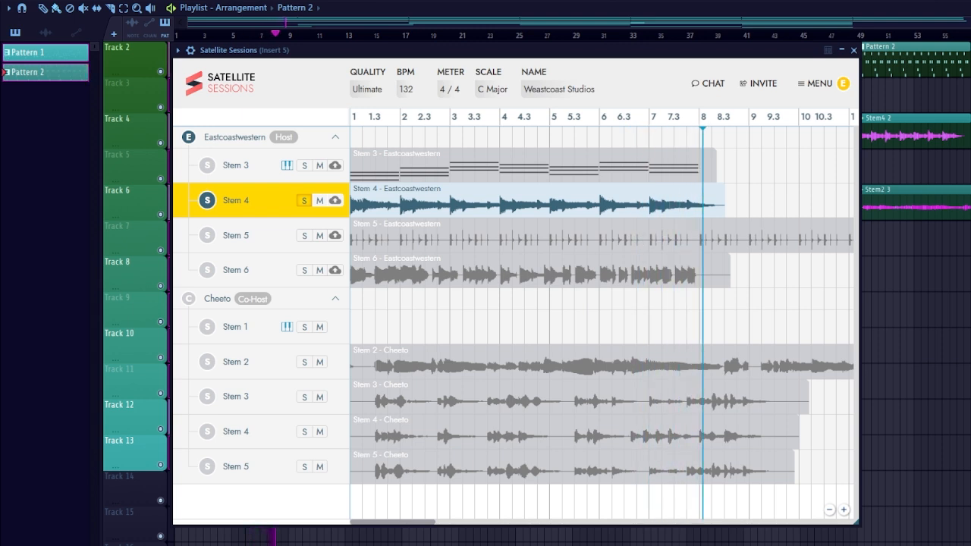
pyautogui.click(304, 235)
pyautogui.press('space')
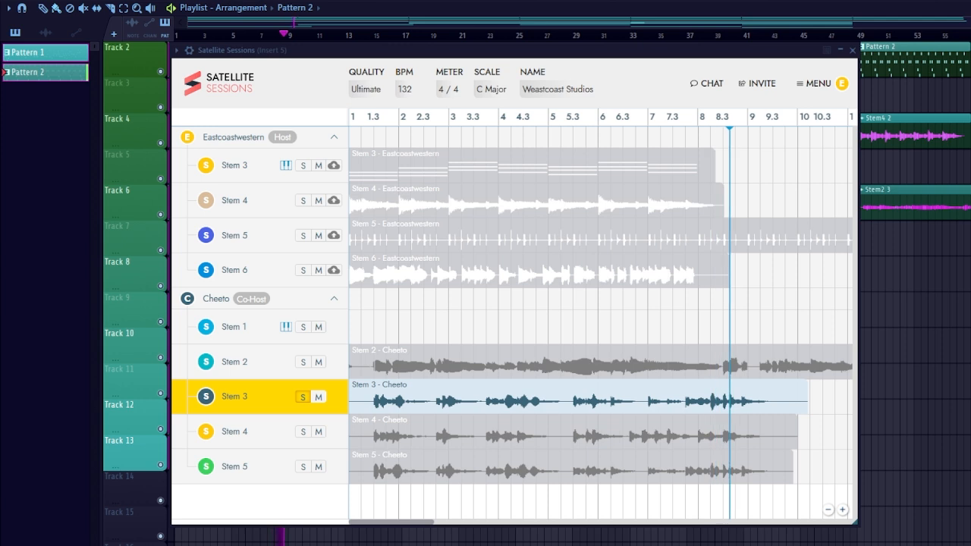
# - Audition the co-host's Stem 4 and Stem 5 in solo, stop playback and minimize the Satellite Sessions window
pyautogui.press('space')
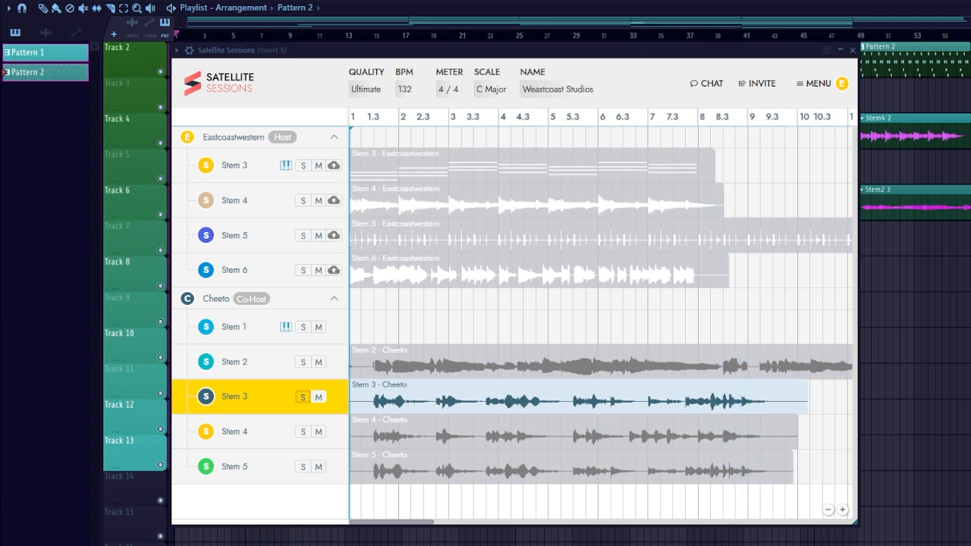
pyautogui.click(303, 432)
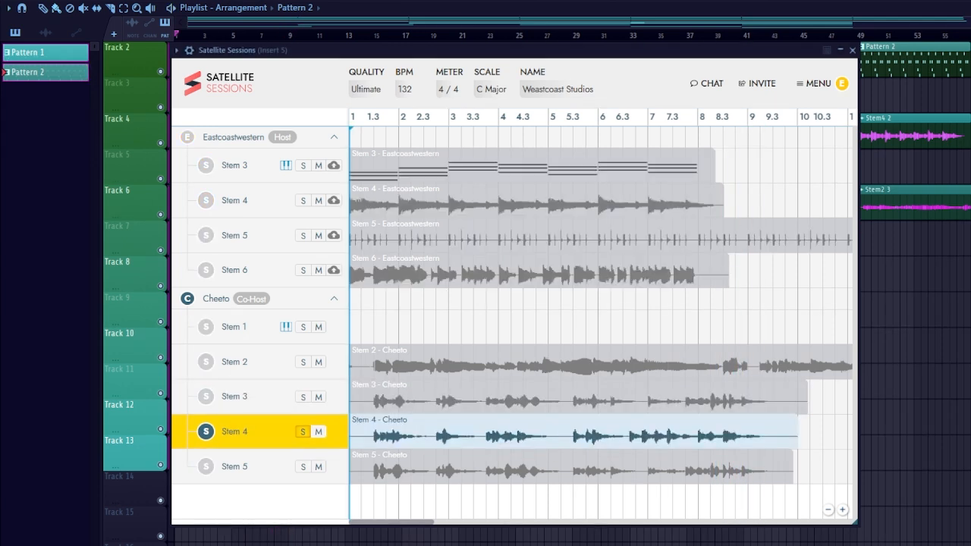
pyautogui.press('space')
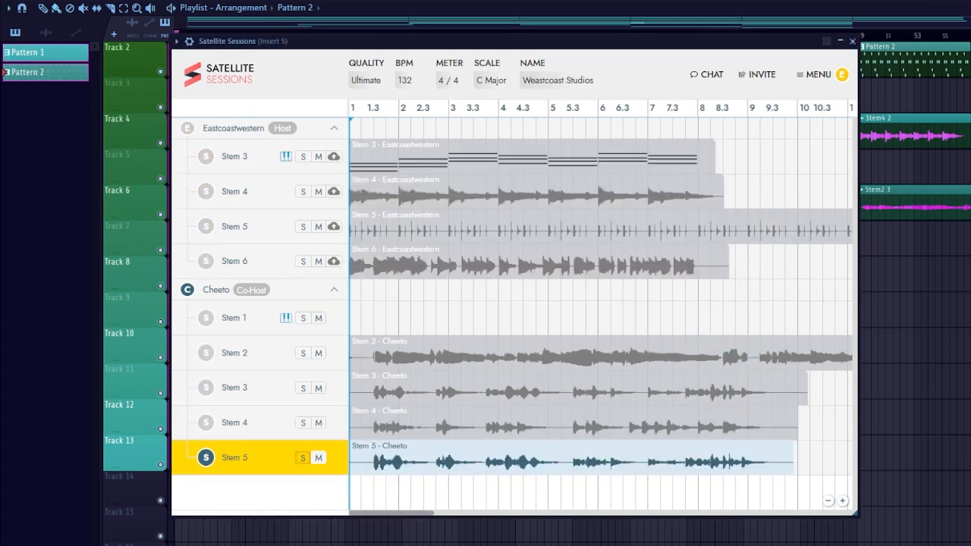
pyautogui.press('space')
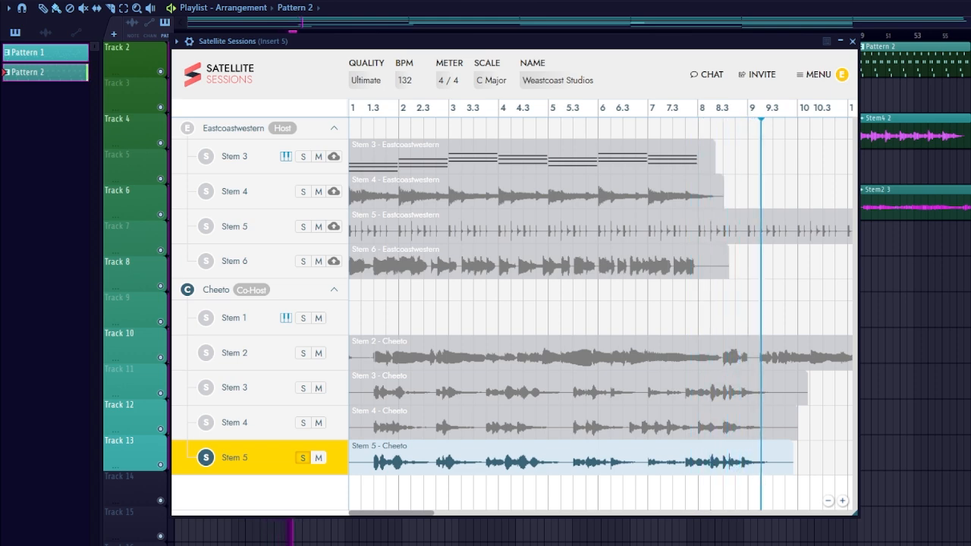
pyautogui.press('space')
pyautogui.click(840, 41)
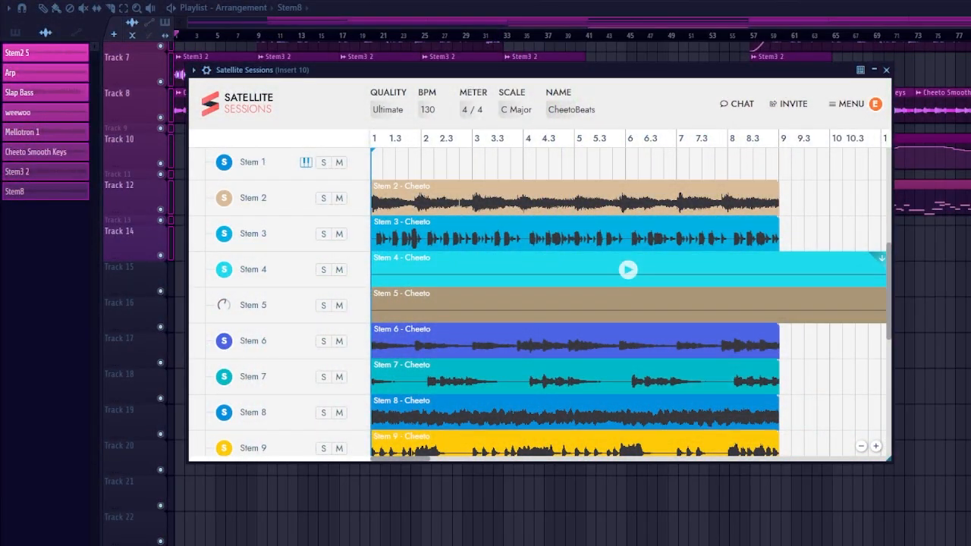
# - Look through all host and VIP stems in the CheetoBeats session
pyautogui.scroll(-5, 599, 281)
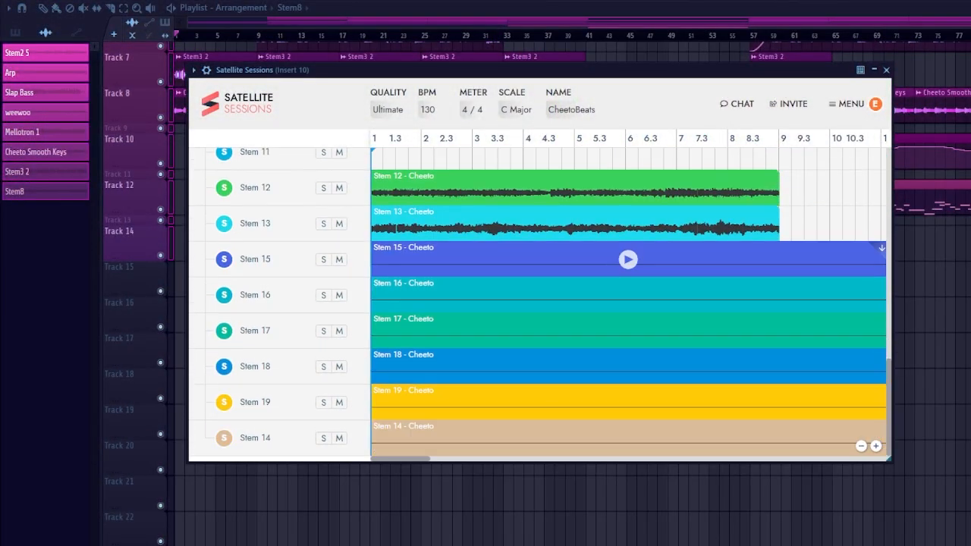
pyautogui.scroll(7, 599, 281)
pyautogui.scroll(3, 767, 207)
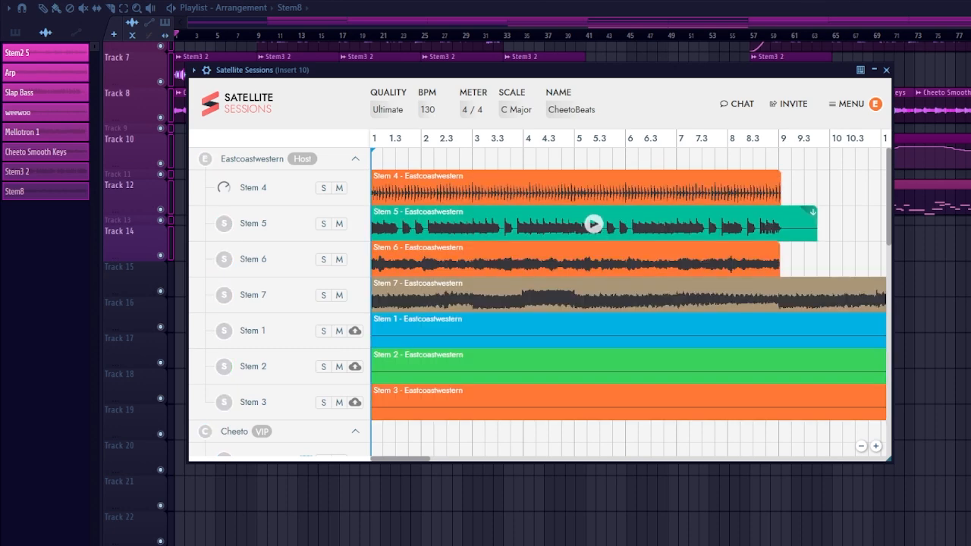
pyautogui.scroll(-6, 594, 224)
pyautogui.scroll(4, 576, 243)
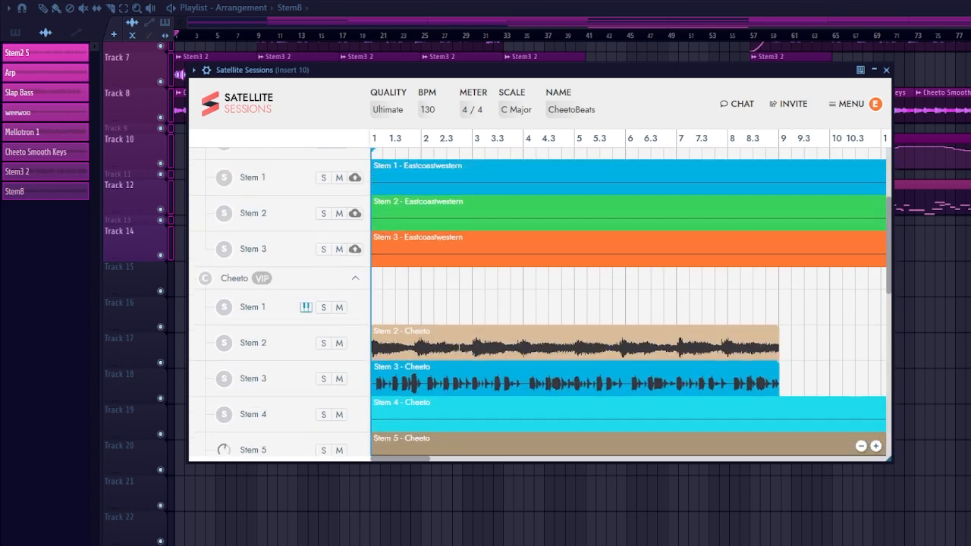
pyautogui.scroll(3, 539, 304)
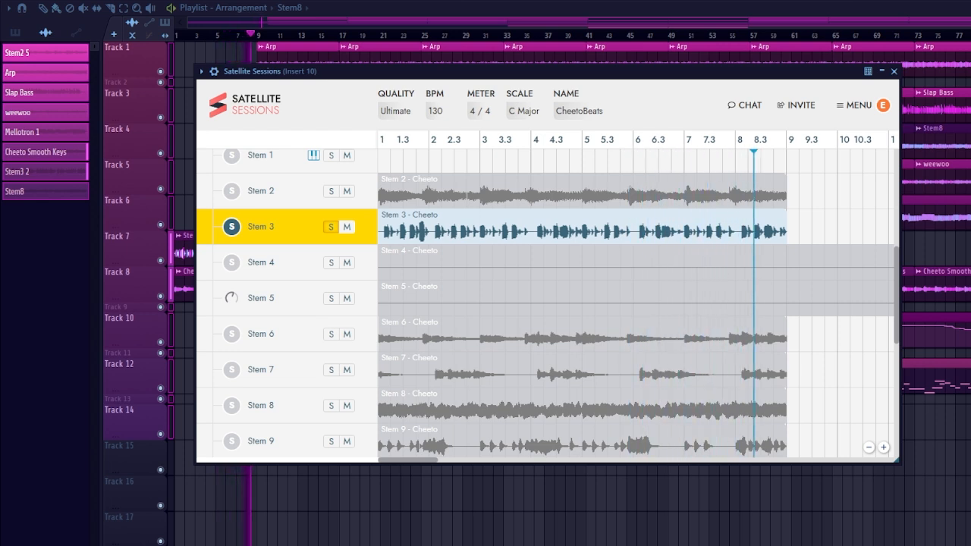
# - Solo the VIP's Stem 6 for playback and play the soloed Stem 13
pyautogui.press('space')
pyautogui.click(331, 334)
pyautogui.press('space')
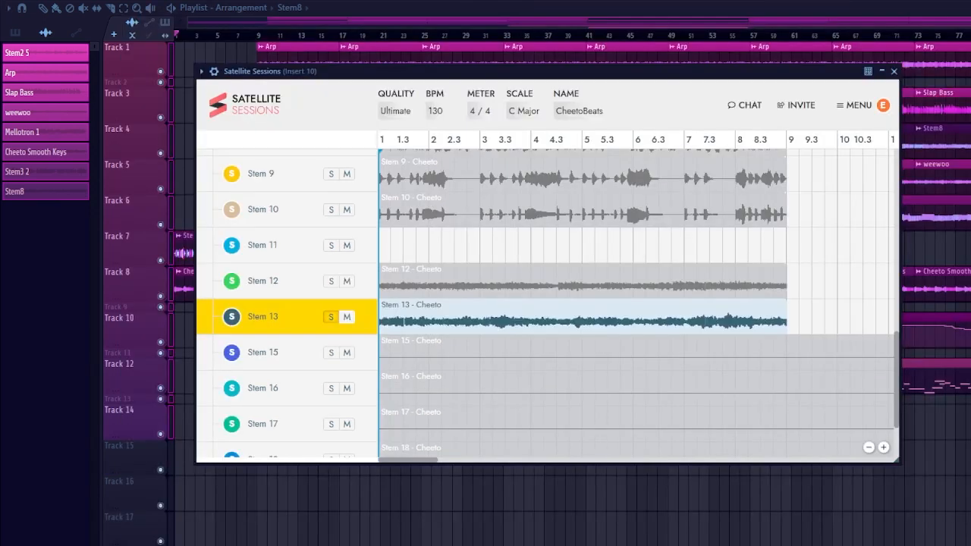
pyautogui.press('space')
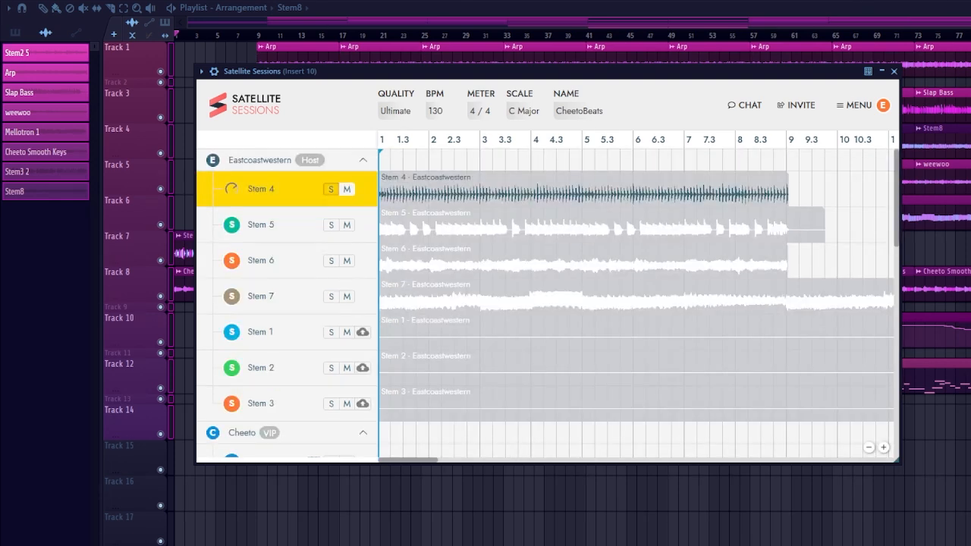
# - Play the host's soloed Stem 4 and Stem 6, and audition the soloed Mellotron track in the playlist from bar 9
pyautogui.press('space')
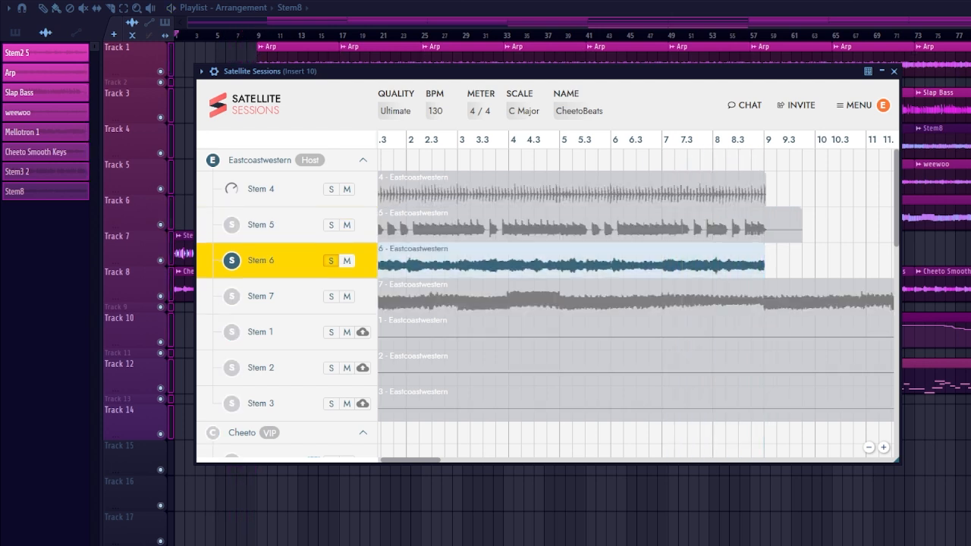
pyautogui.press('space')
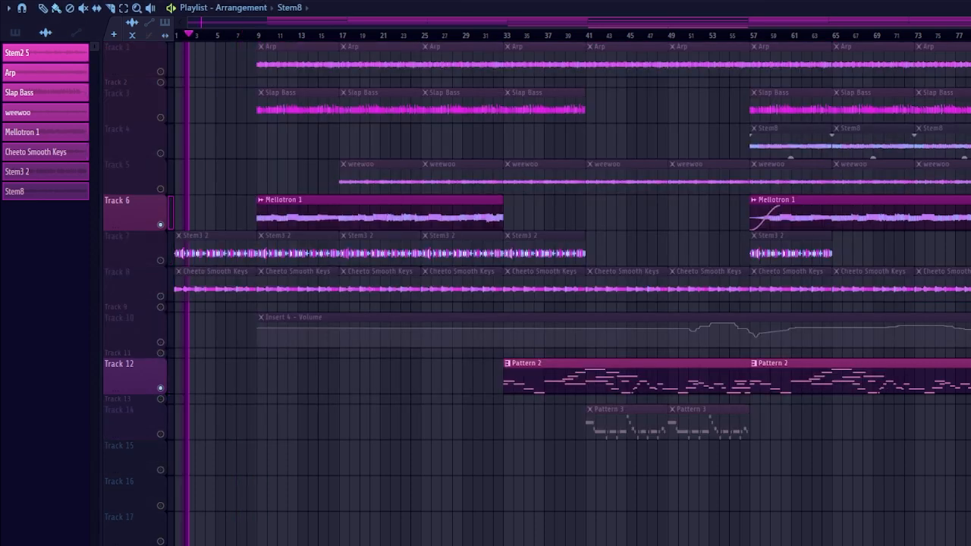
pyautogui.click(257, 35)
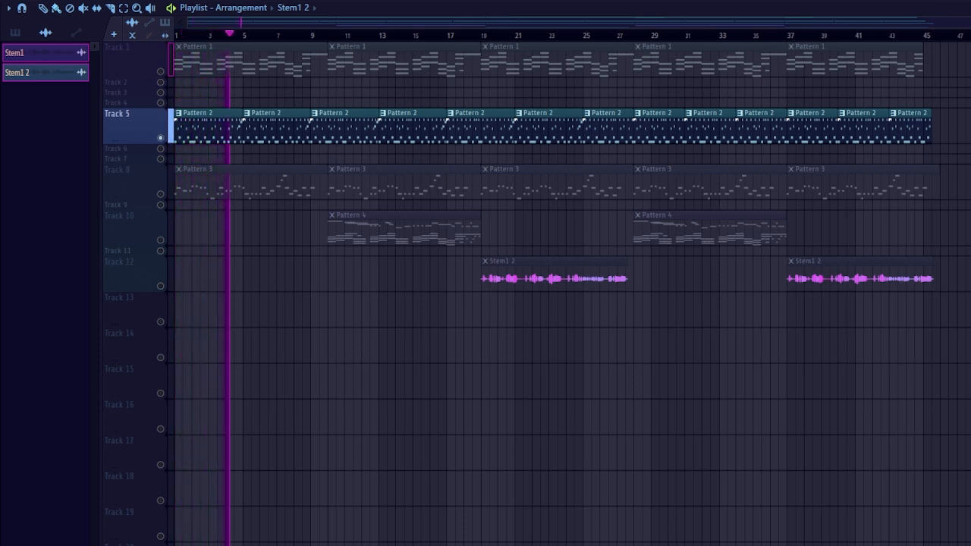
# - Audition Track 8, Track 10 from bar 10, and Track 12 individually in solo
pyautogui.press('space')
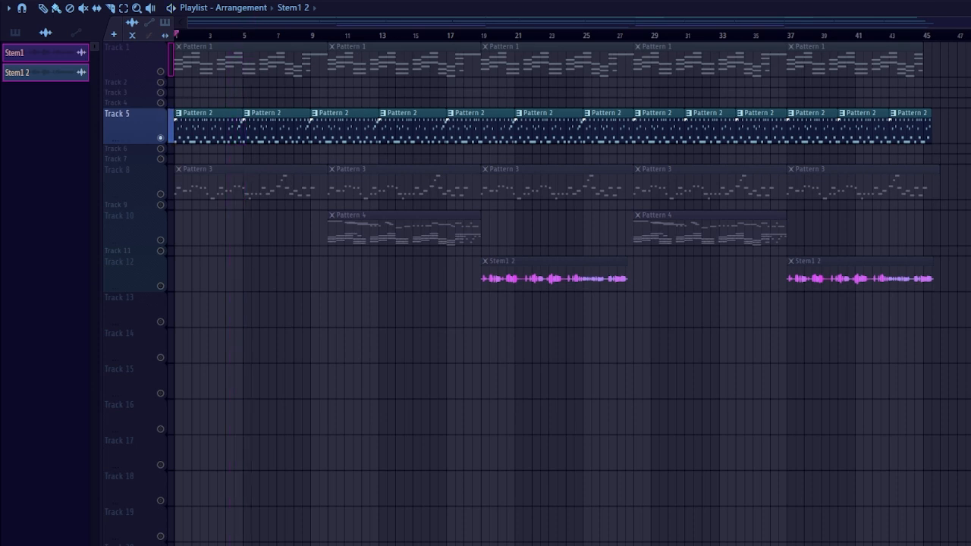
pyautogui.rightClick(160, 194)
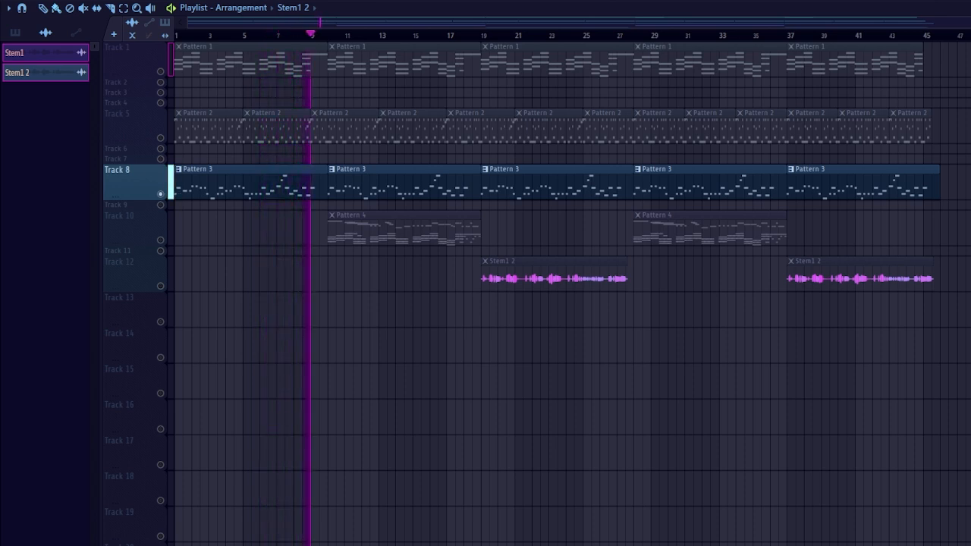
pyautogui.press('space')
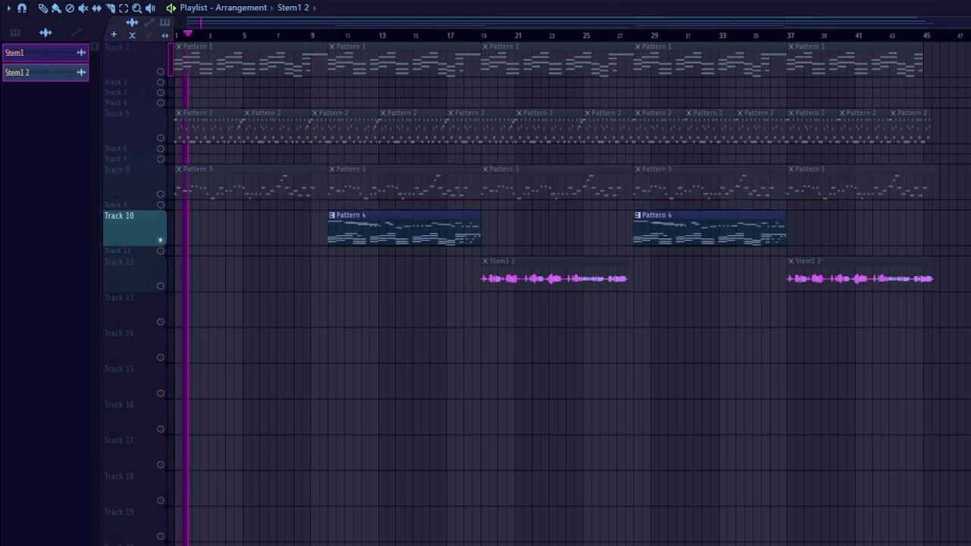
pyautogui.click(327, 35)
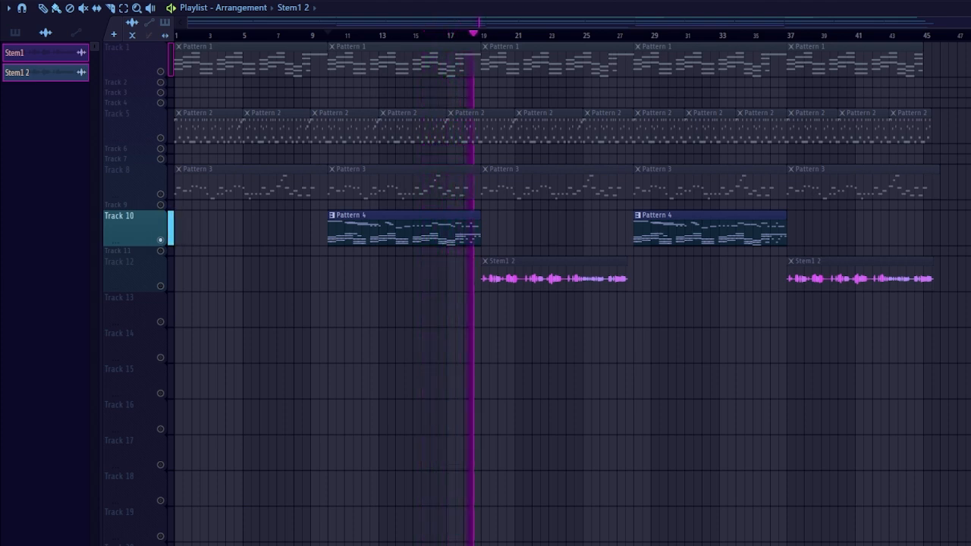
pyautogui.rightClick(160, 286)
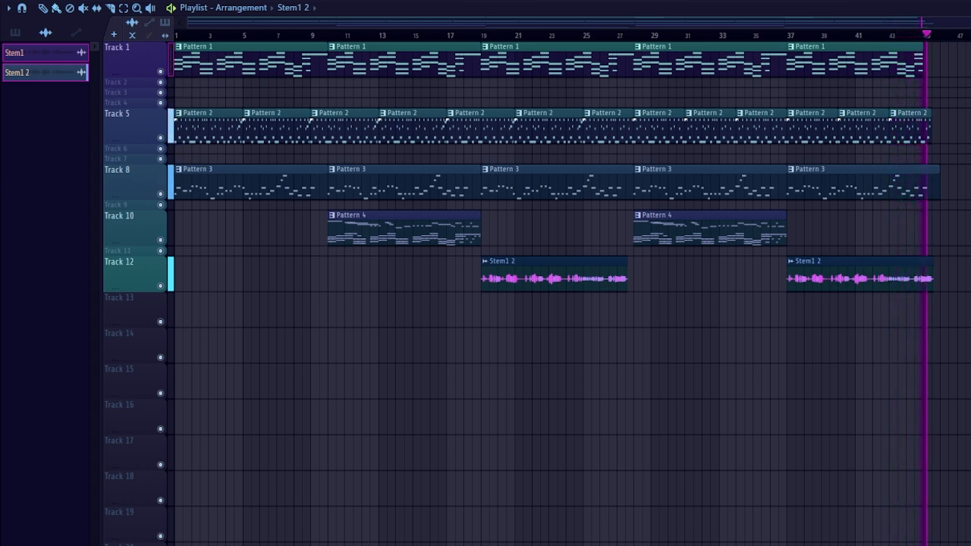
# - Stop playback and examine the opening Stem3 2 and Cheeto Smooth Keys clips up close
pyautogui.press('space')
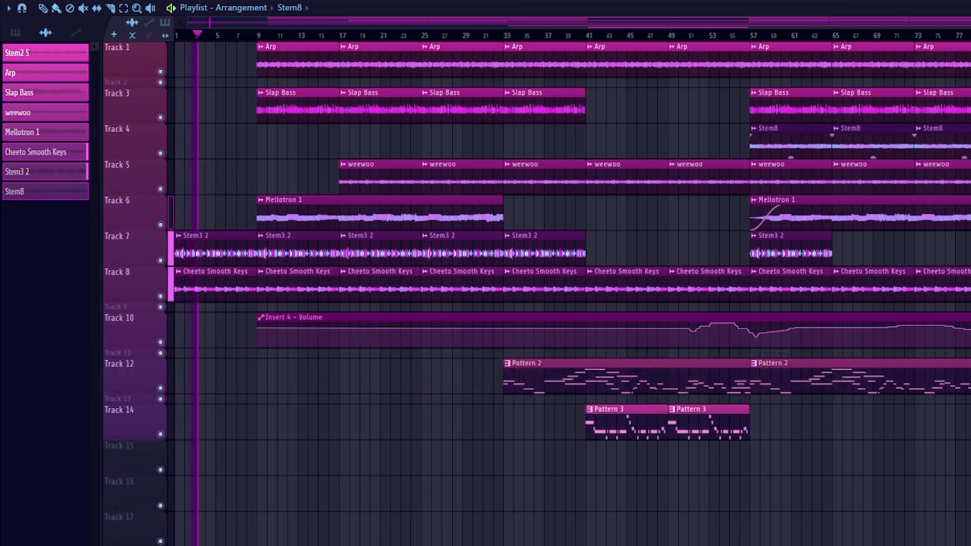
pyautogui.scroll(5, 228, 273)
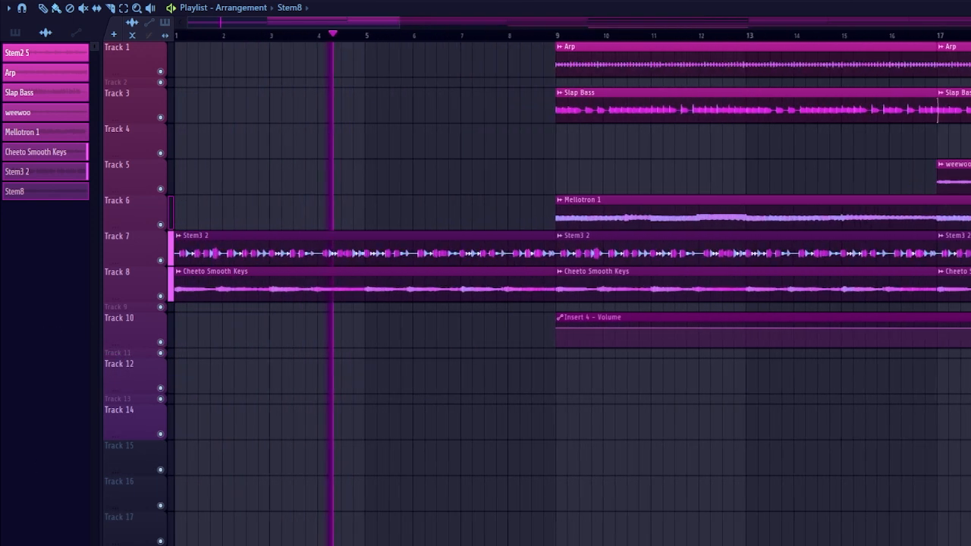
pyautogui.scroll(3, 227, 273)
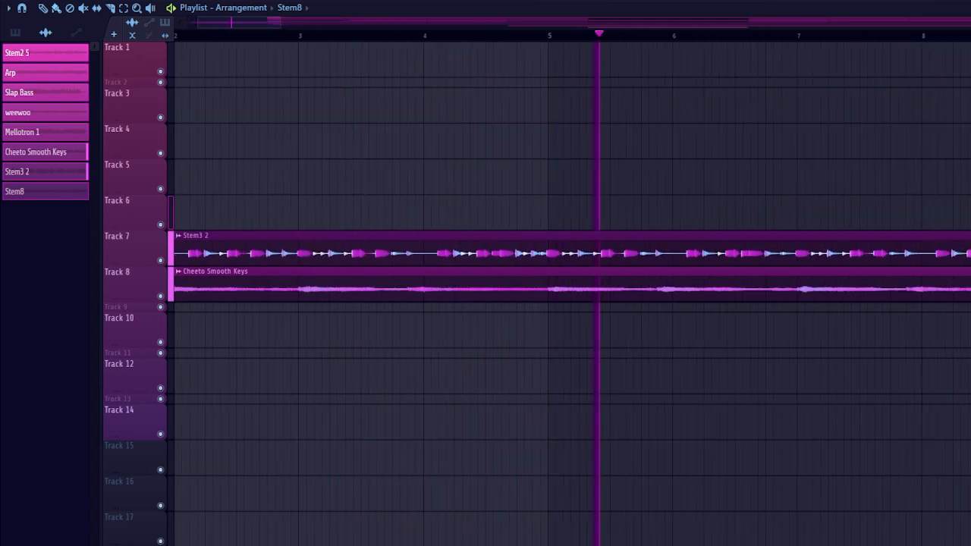